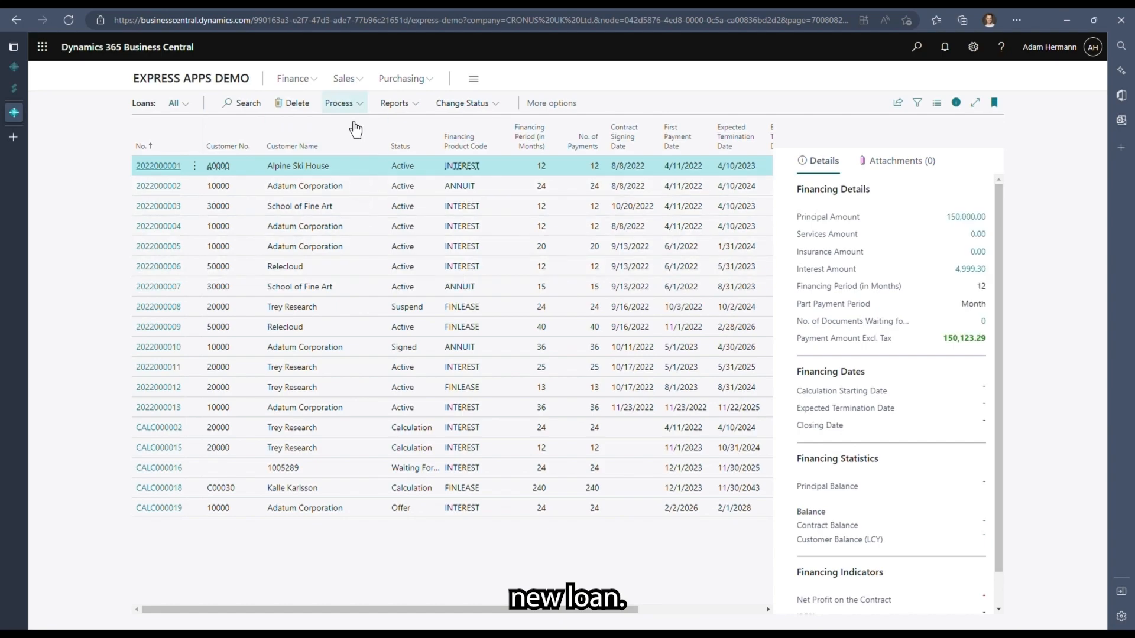
Start creating a new loan with the Create New Loan wizard from the dashboard
left_click(359, 105)
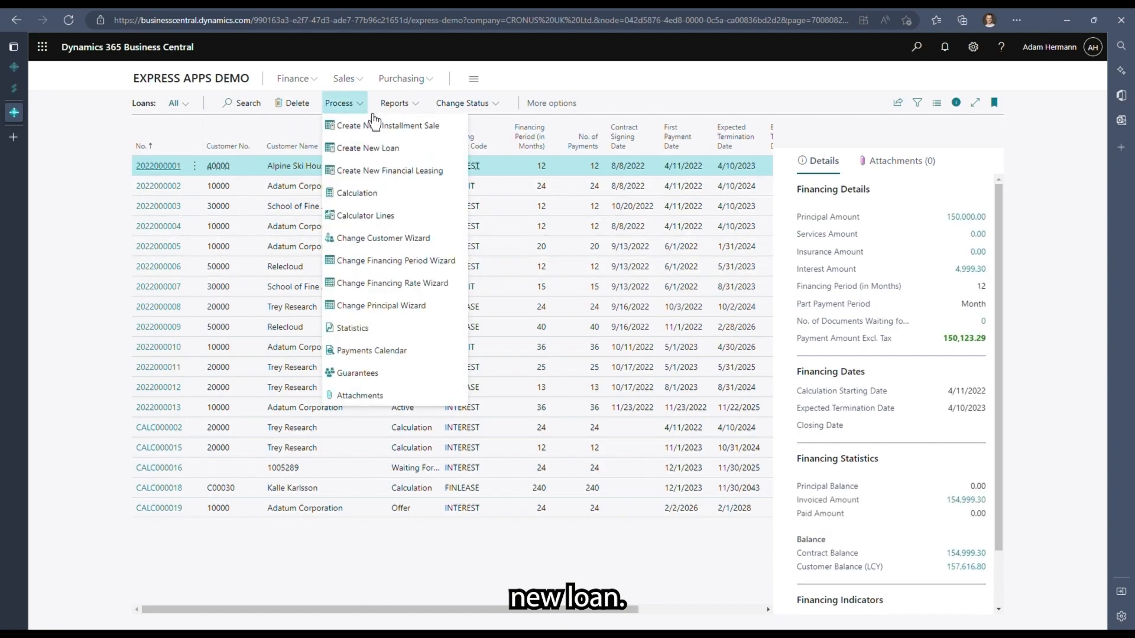
left_click(383, 158)
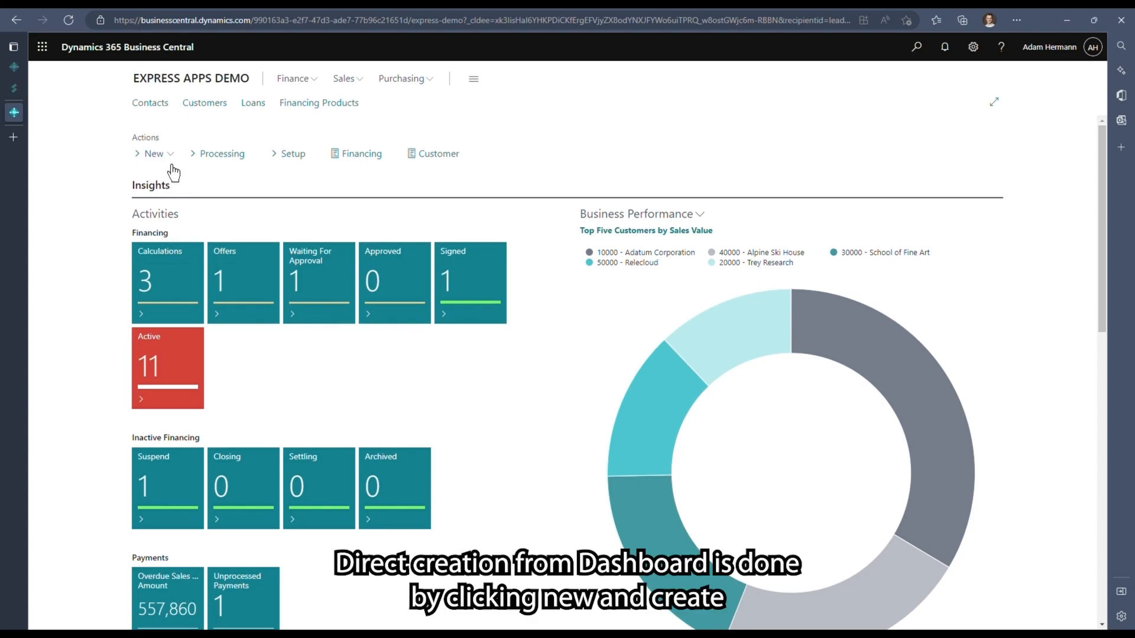
left_click(170, 156)
left_click(179, 173)
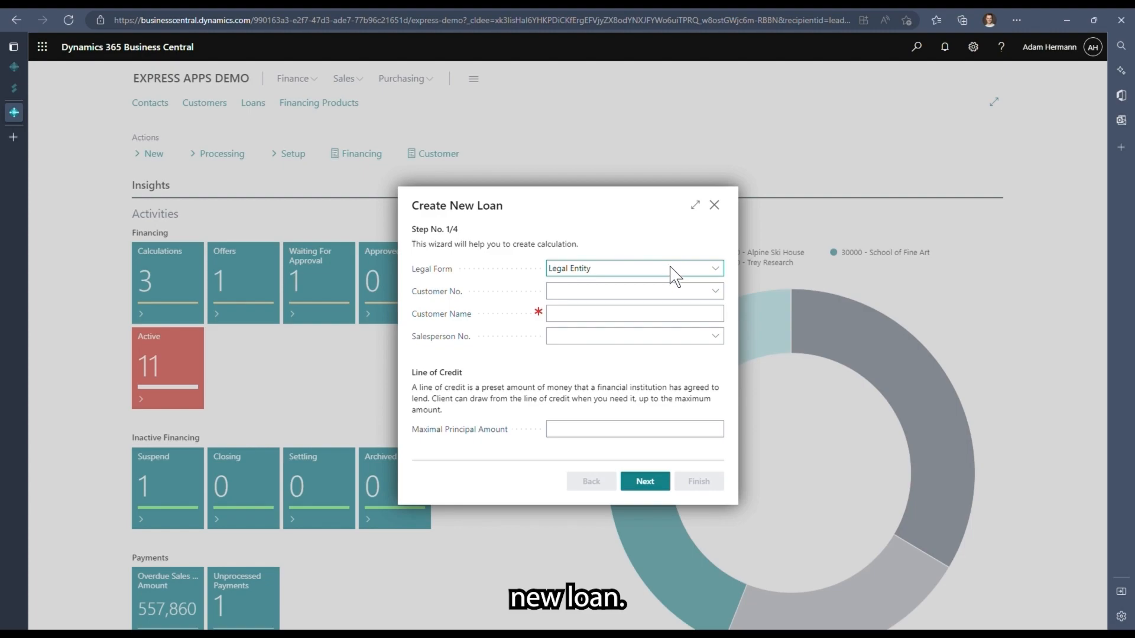
Choose Adatum Corporation as the loan's customer and continue to the calculation details
left_click(724, 299)
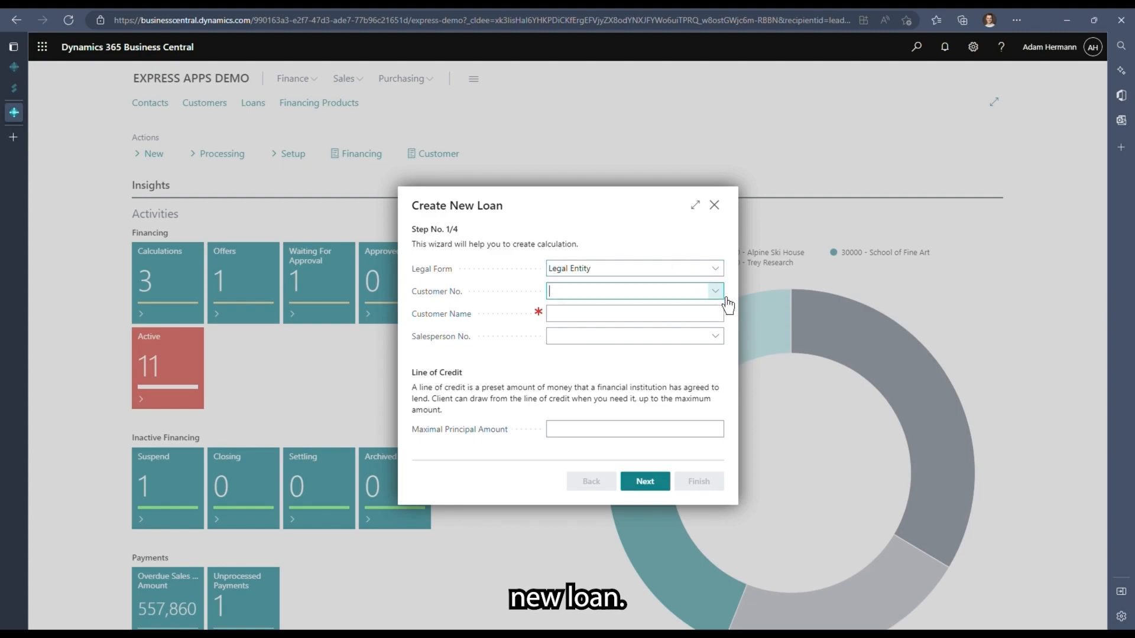
left_click(591, 344)
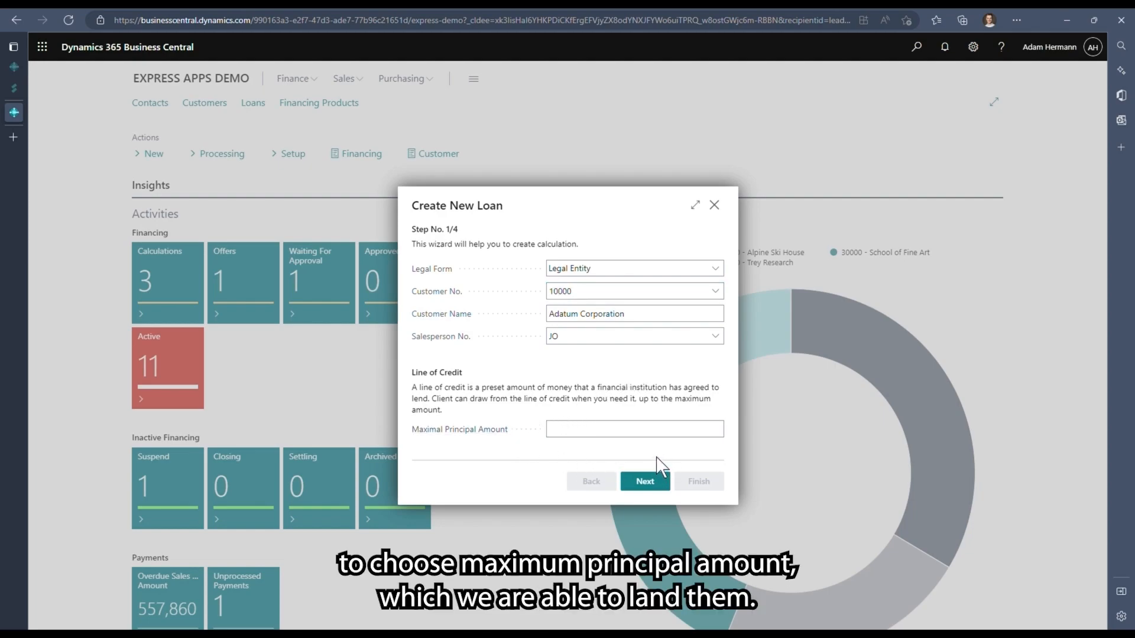
left_click(654, 492)
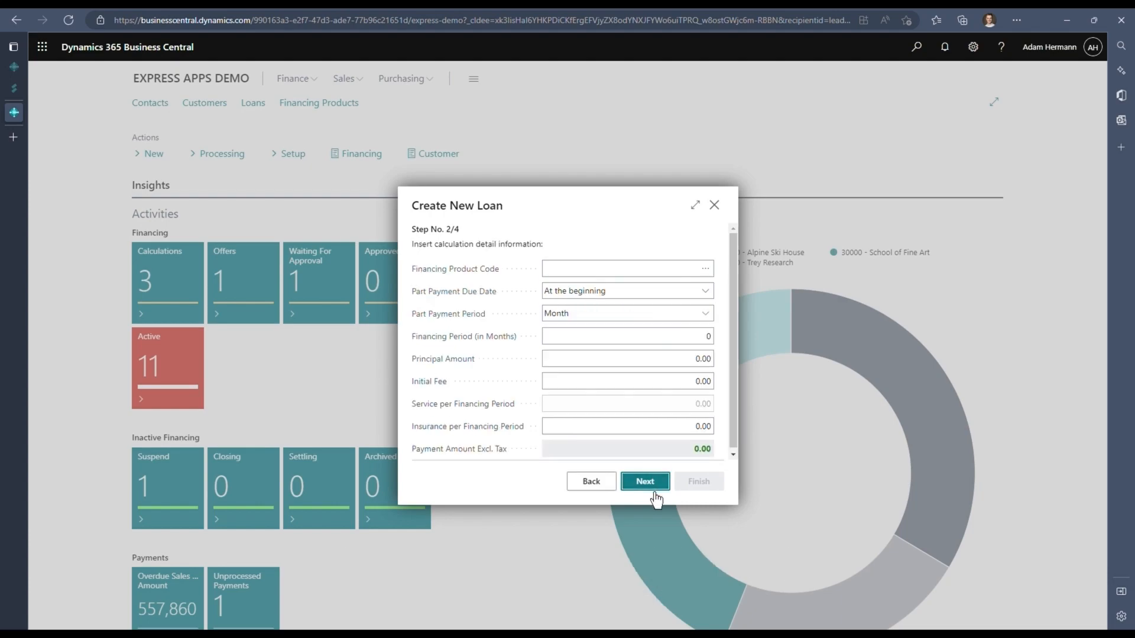
Select INTEREST as the financing product code for the loan
left_click(689, 269)
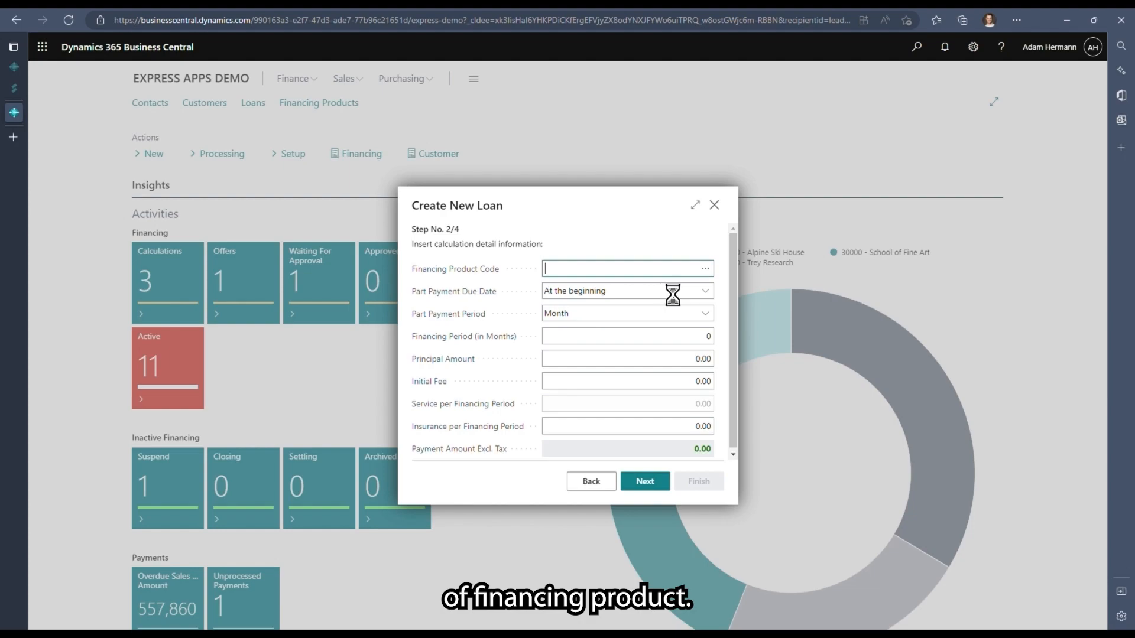
left_click(372, 269)
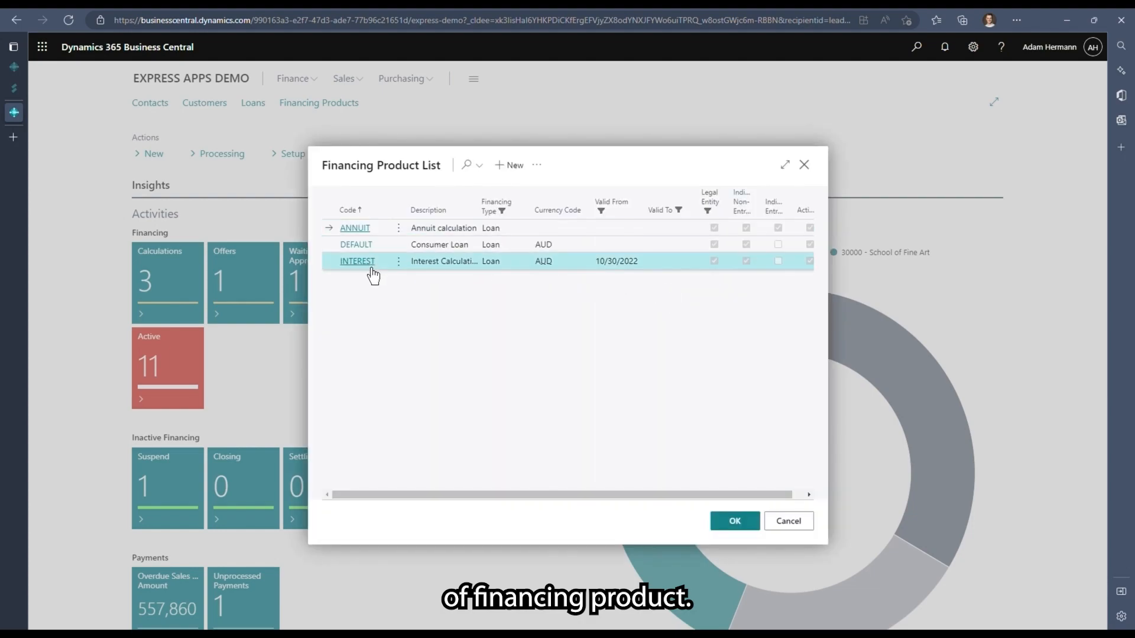
left_click(717, 524)
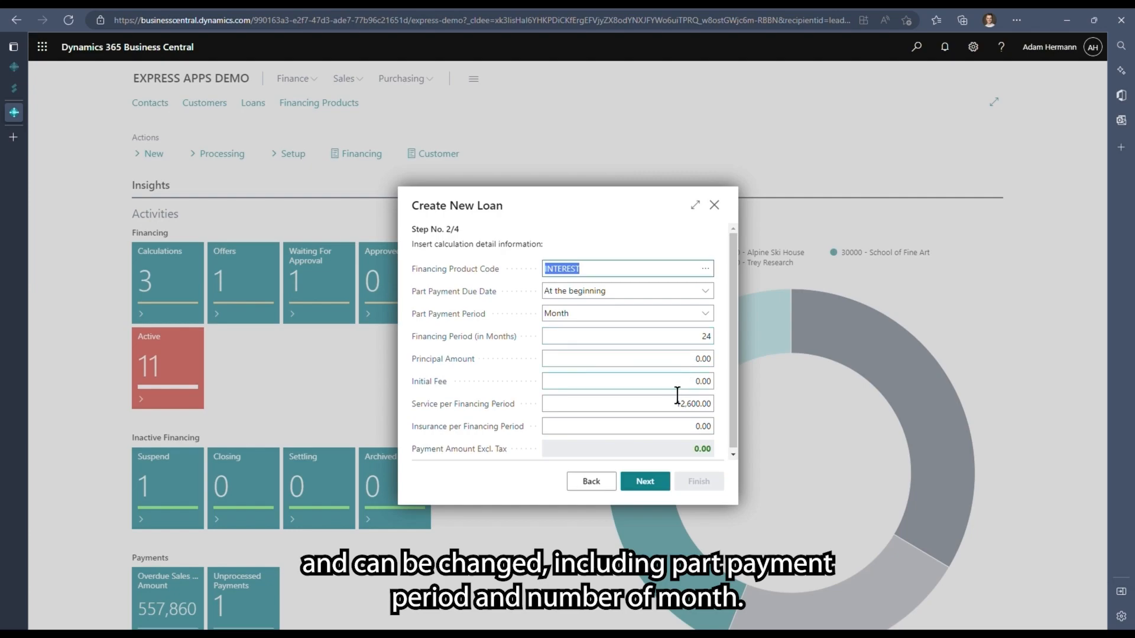
Set the principal amount to 5,000 and the service per financing period to 500, and continue to the interest rate details
left_click(693, 365)
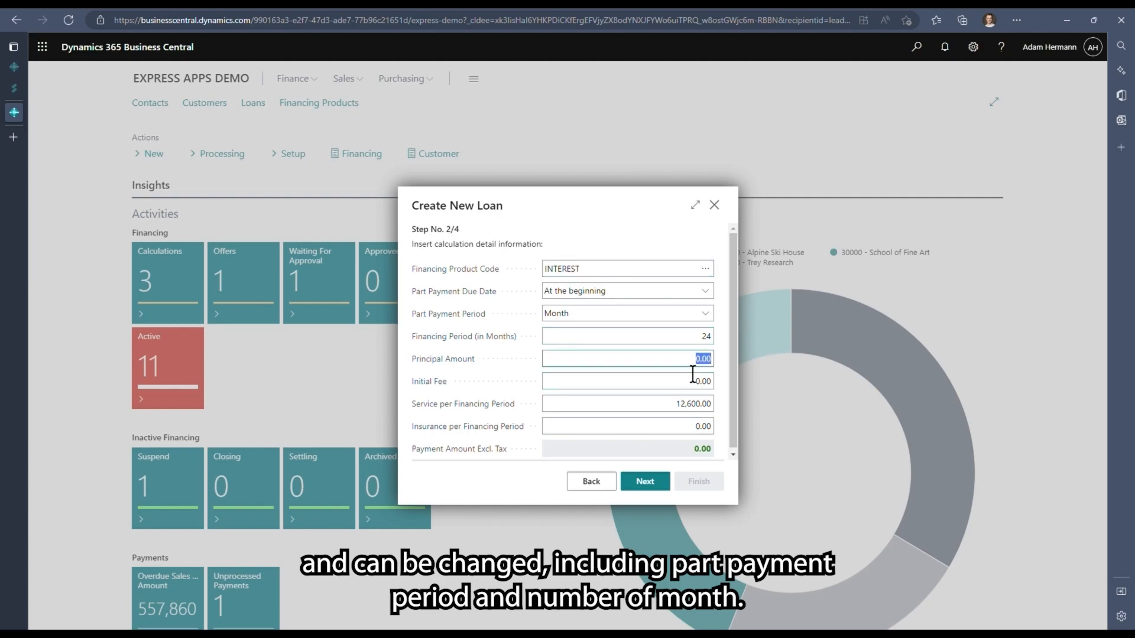
type("5000")
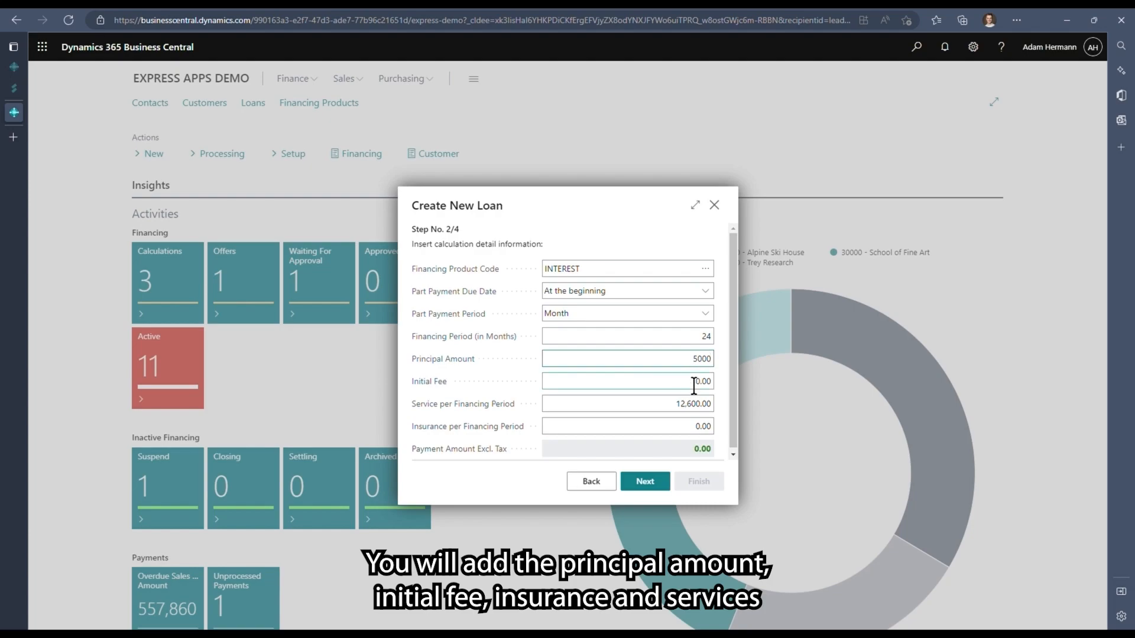
left_click(694, 386)
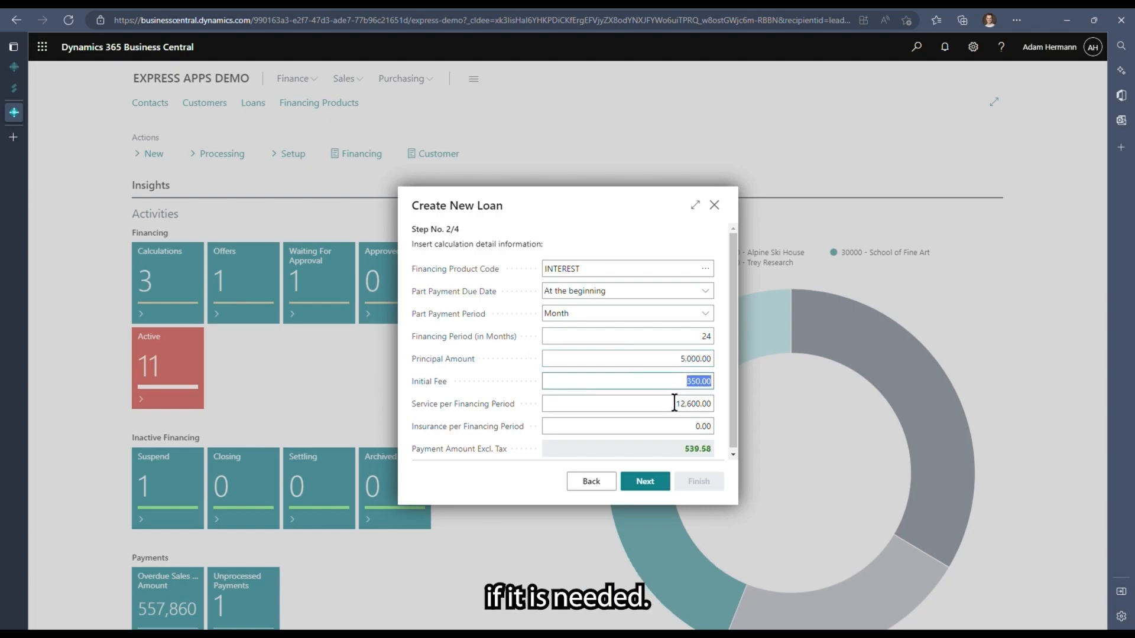
key("Tab")
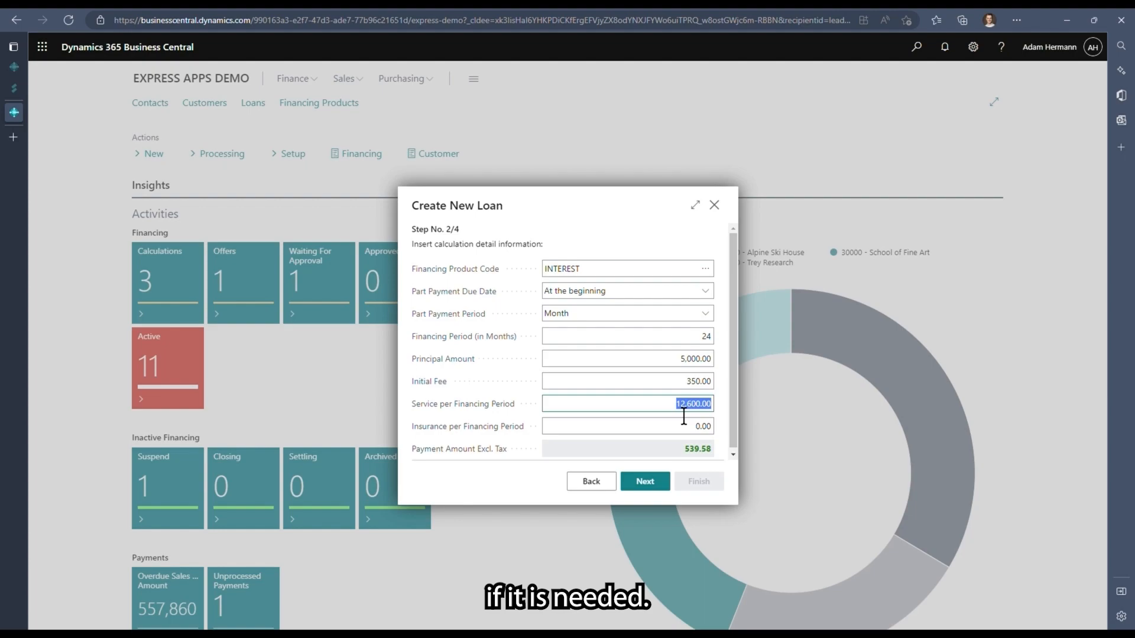
type("500")
key("Tab")
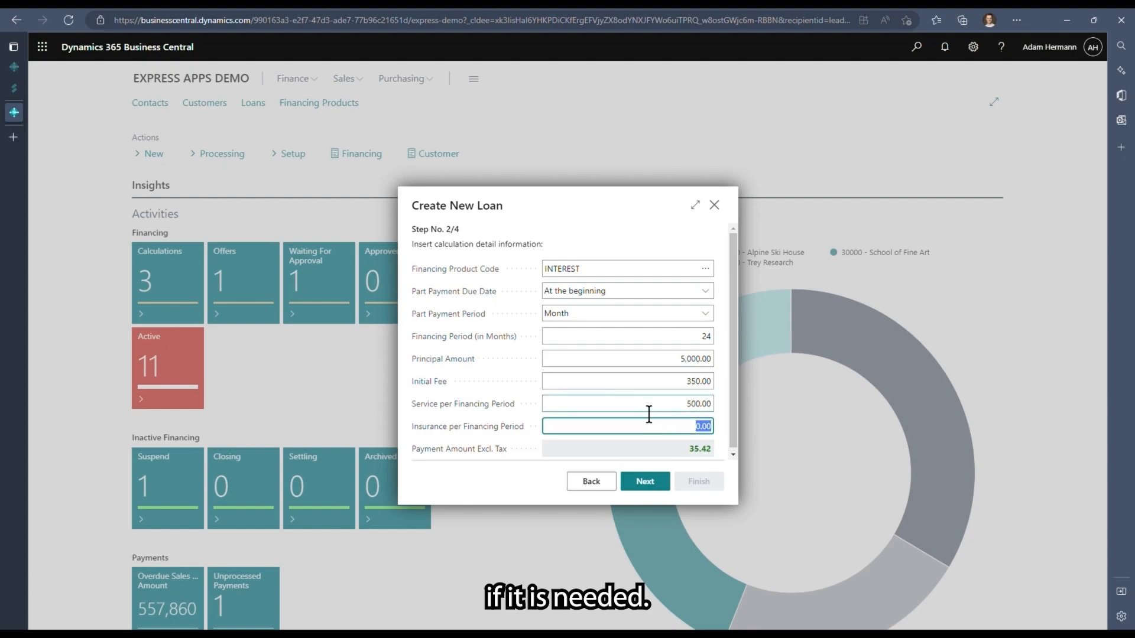
left_click(645, 482)
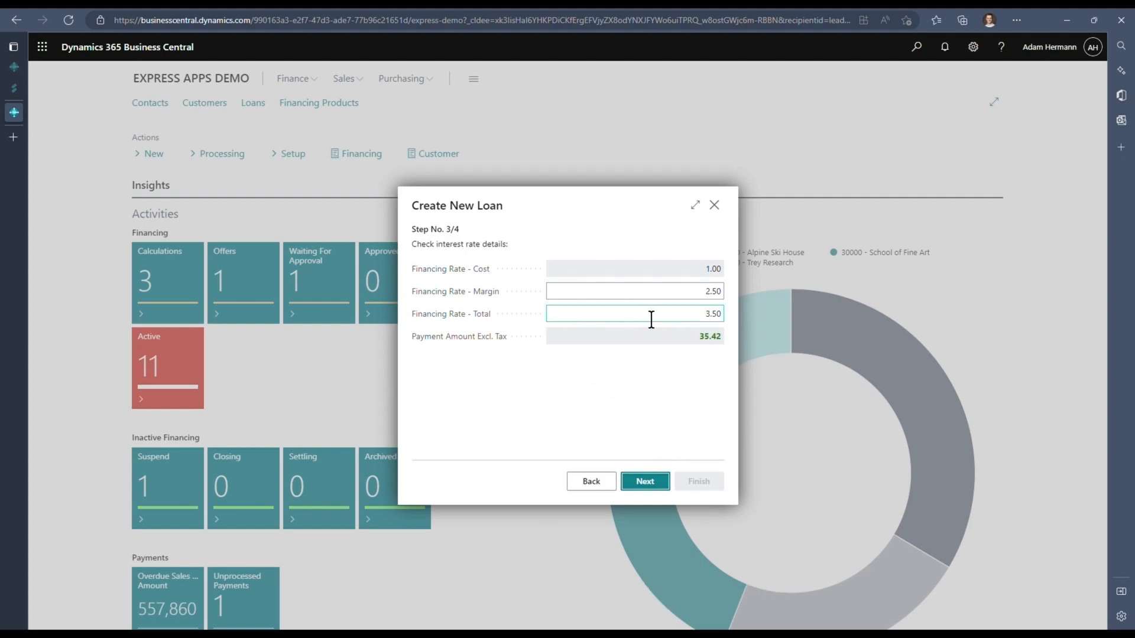
Set the total financing rate to 5 and finish the wizard to create the loan calculation
left_click(717, 322)
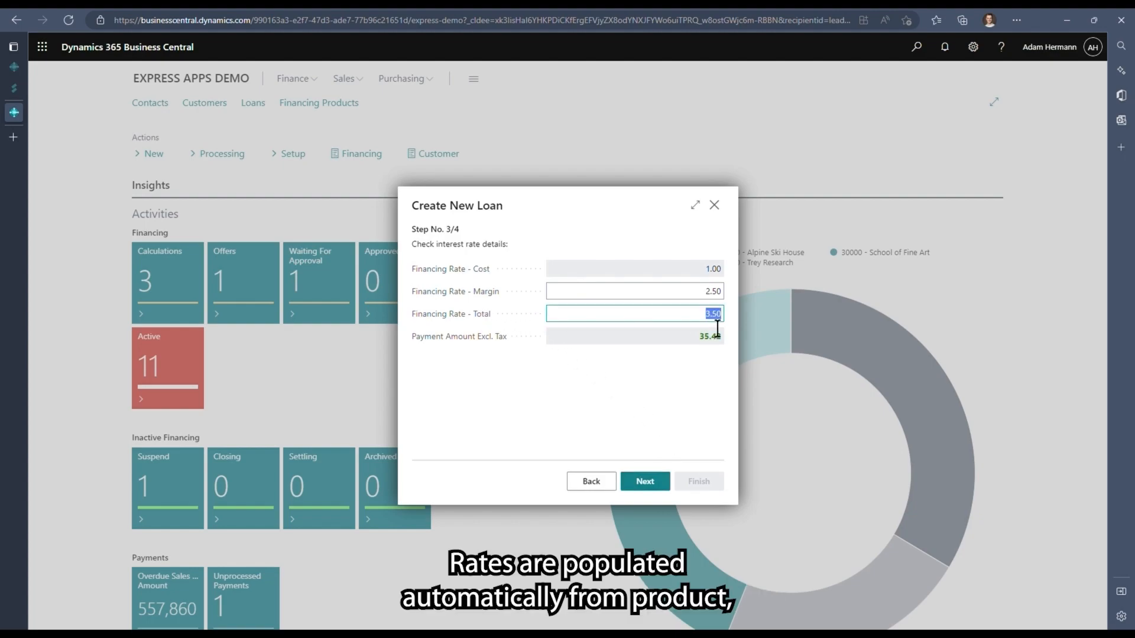
type("5")
key("Tab")
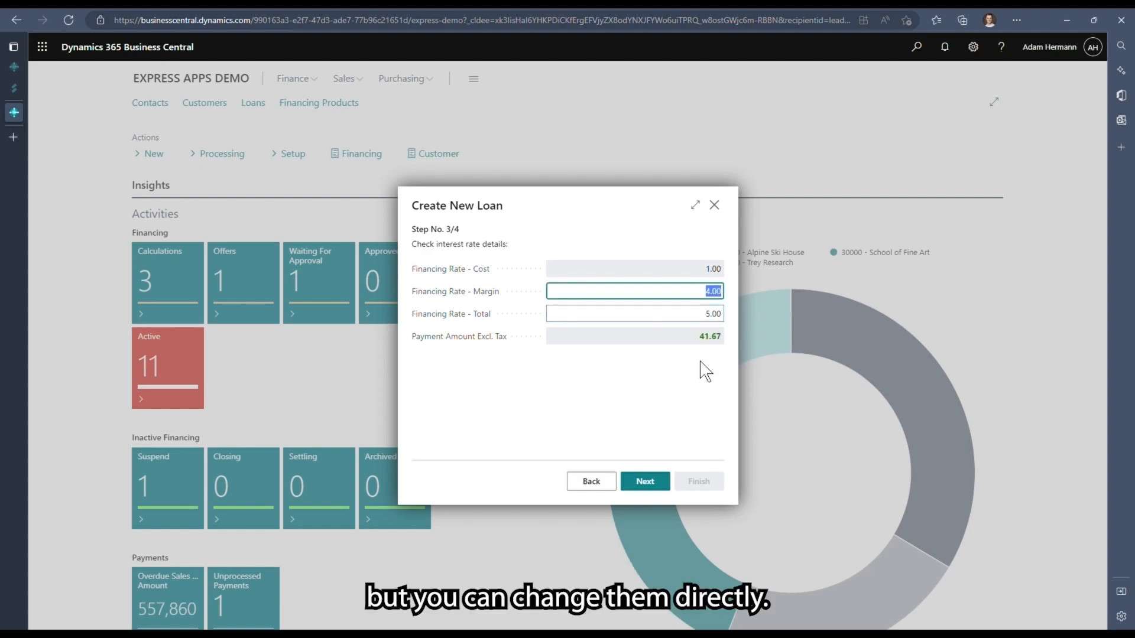
left_click(645, 481)
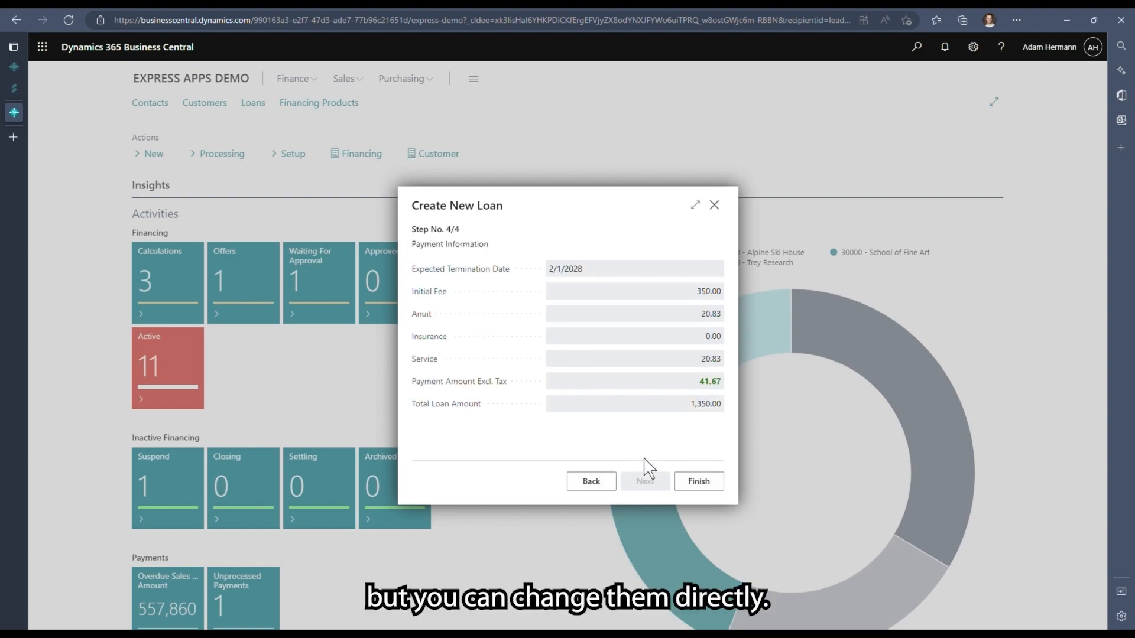
left_click(717, 488)
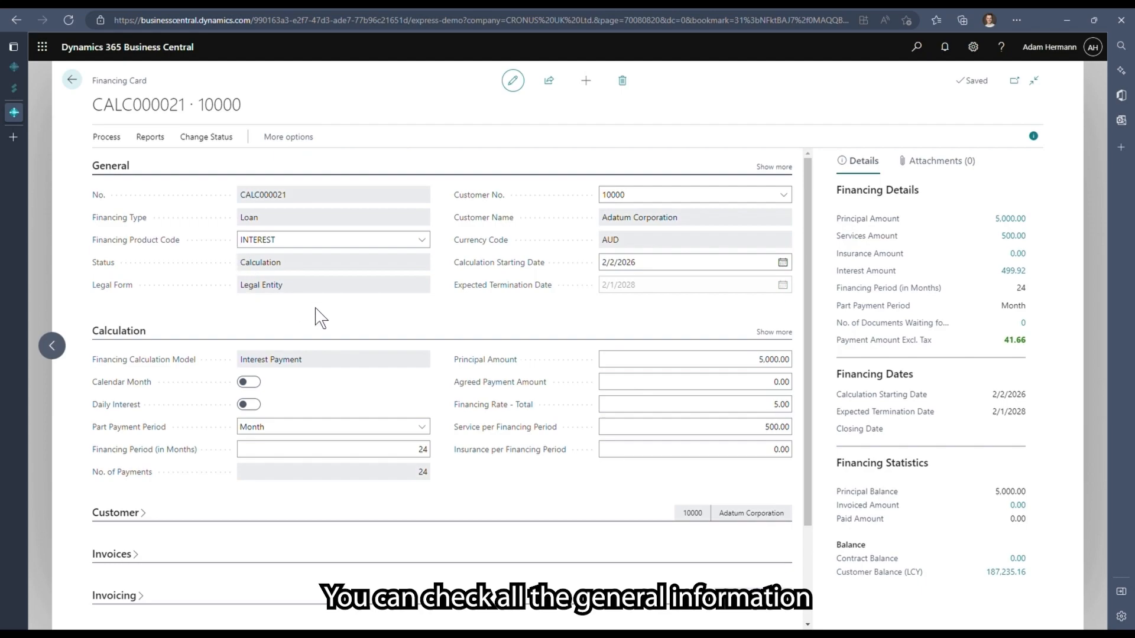
Show all General and Calculation fields on the new loan's Financing Card to review its details
left_click(774, 167)
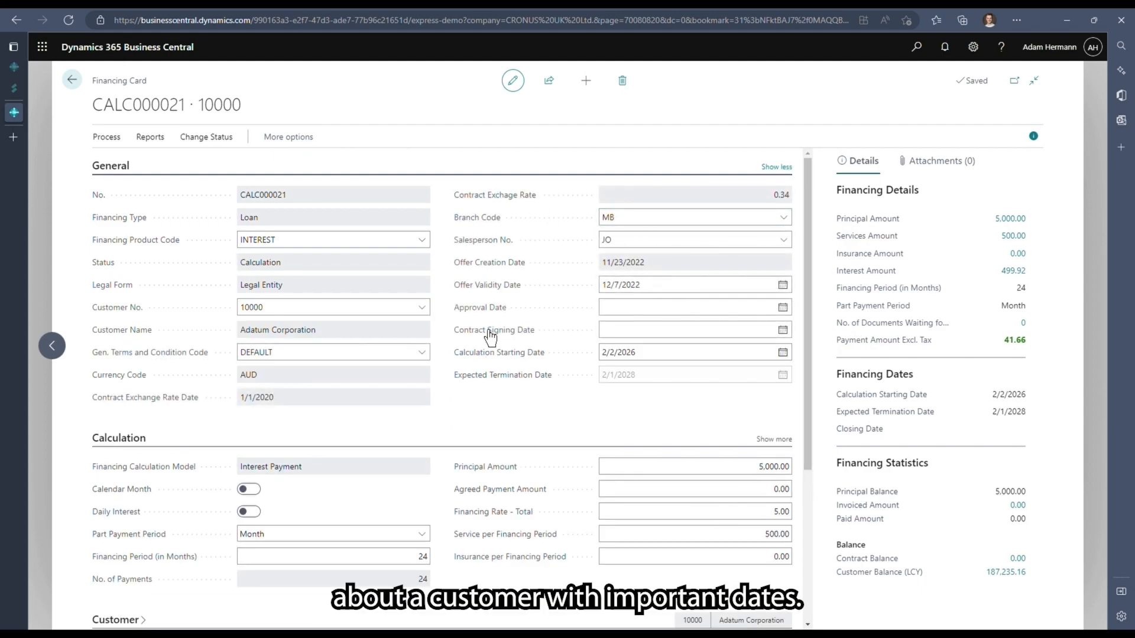
scroll(531, 417, "down", 1)
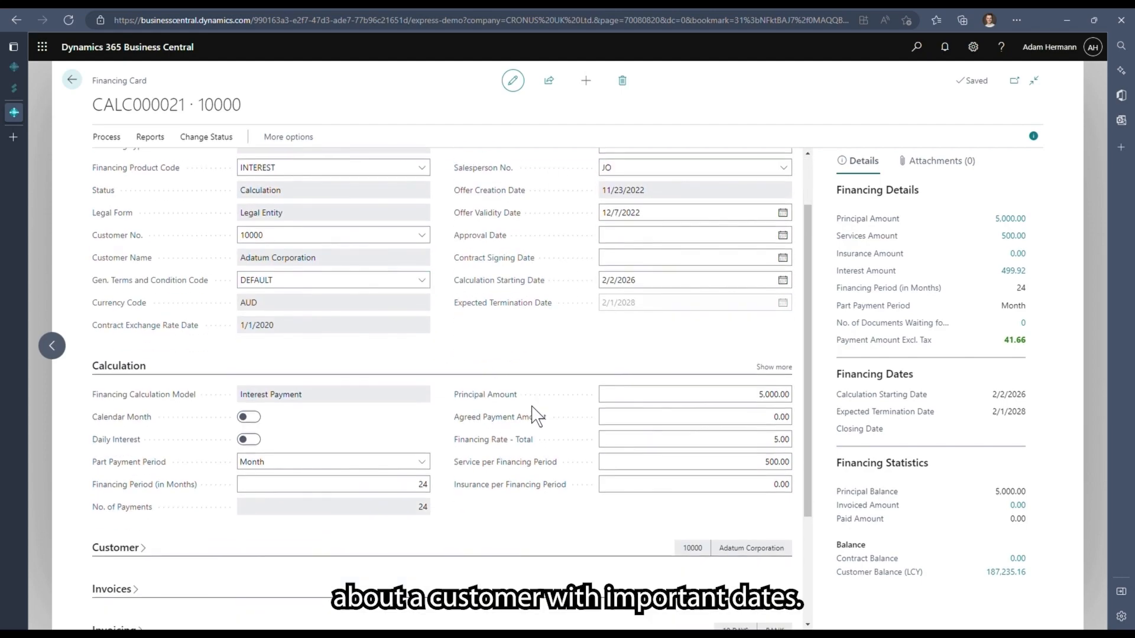
left_click(777, 369)
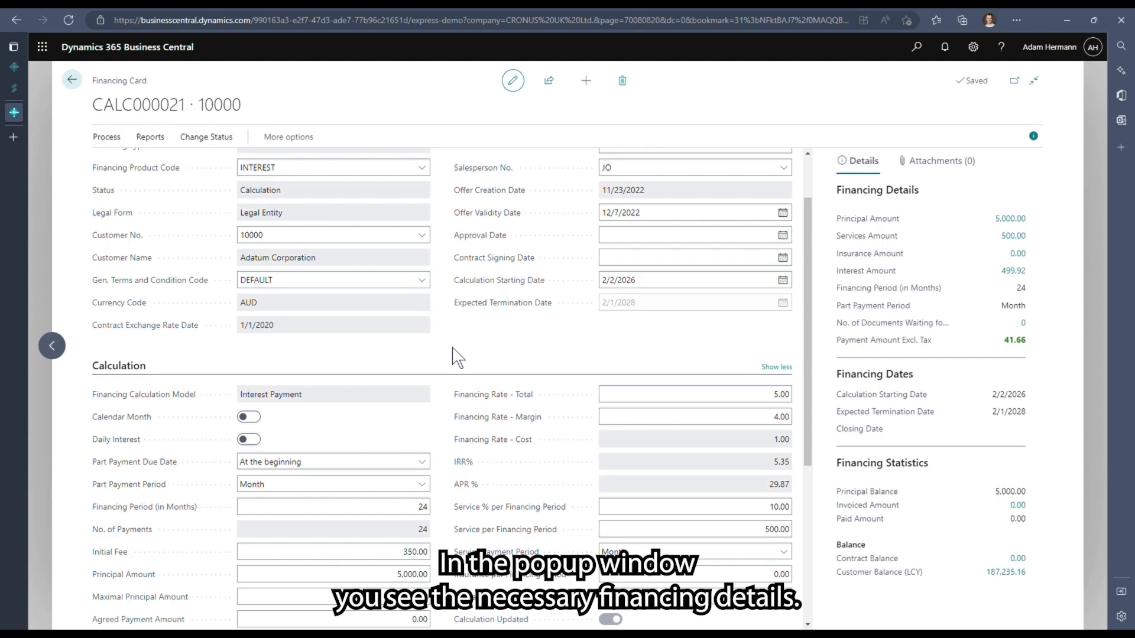
Examine the loan's Payments Calendar in full width through its last columns, and return to the Financing Card
left_click(113, 142)
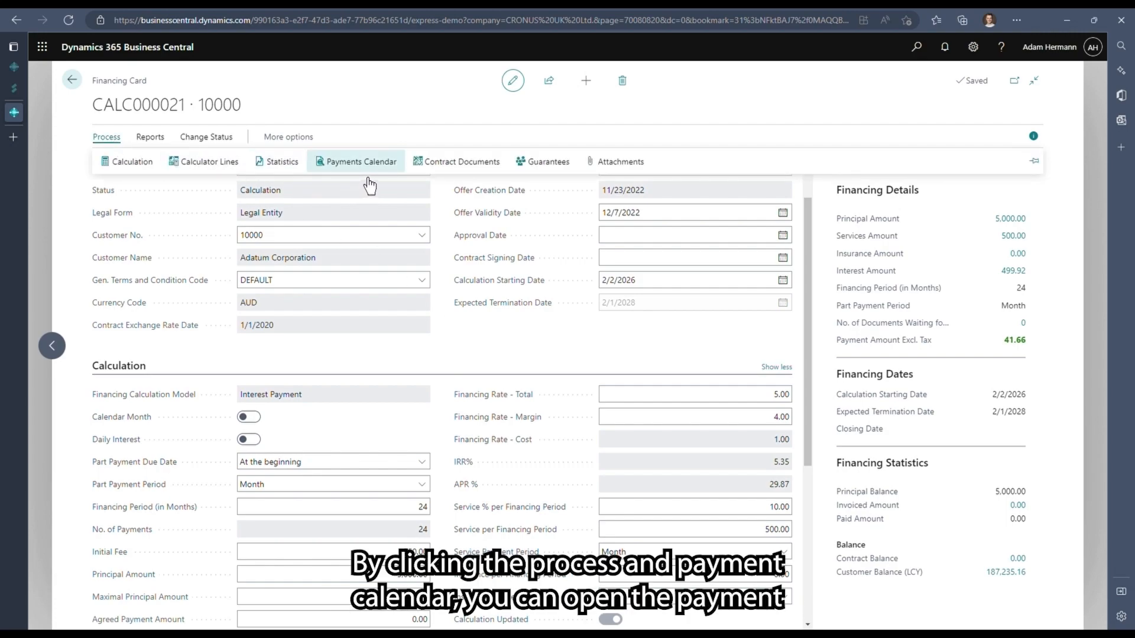
left_click(367, 180)
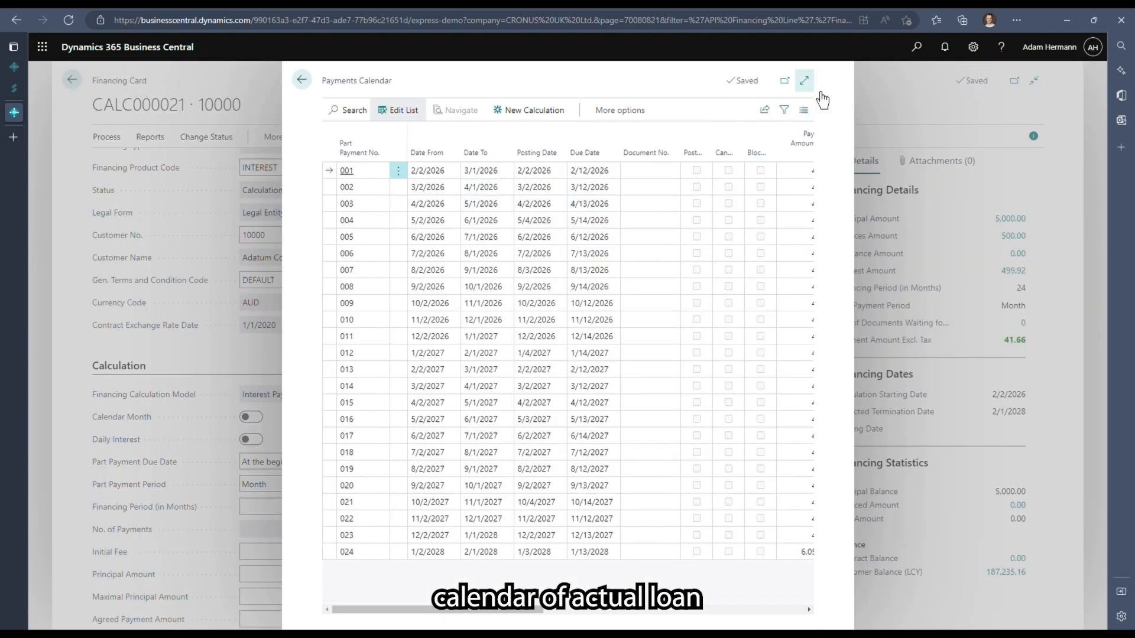
left_click(805, 82)
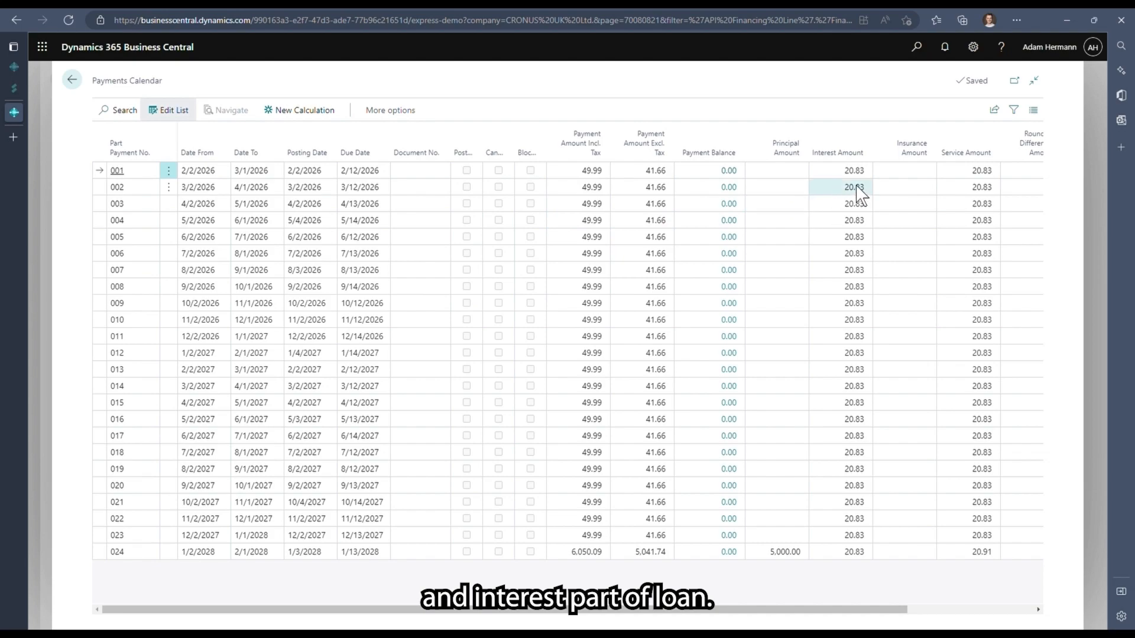
left_click_drag(757, 610, 960, 615)
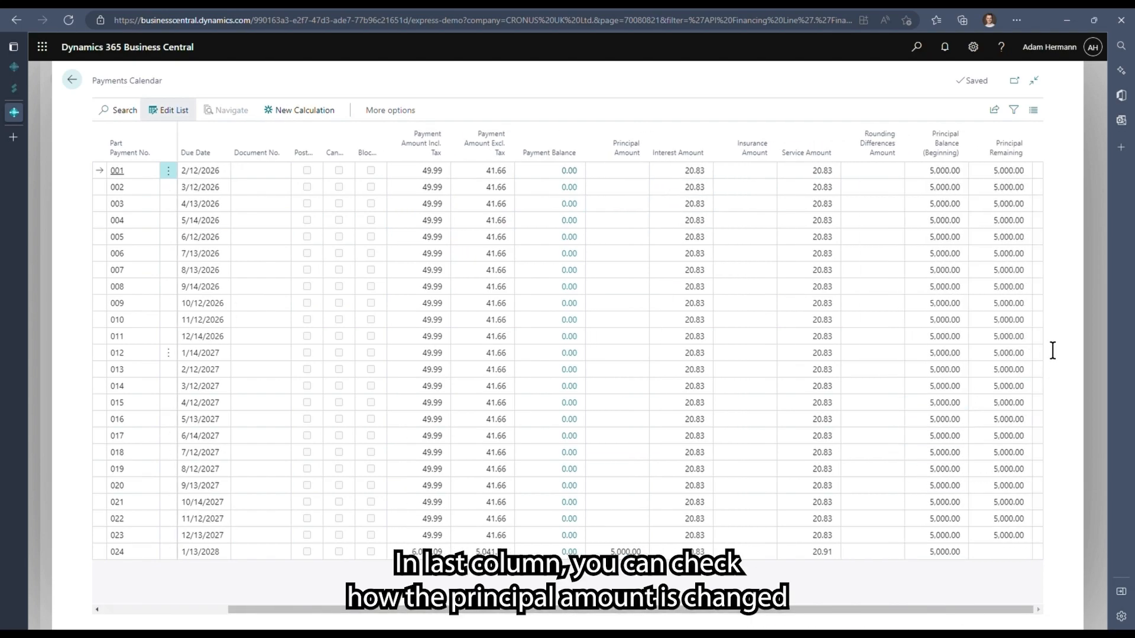
left_click(72, 80)
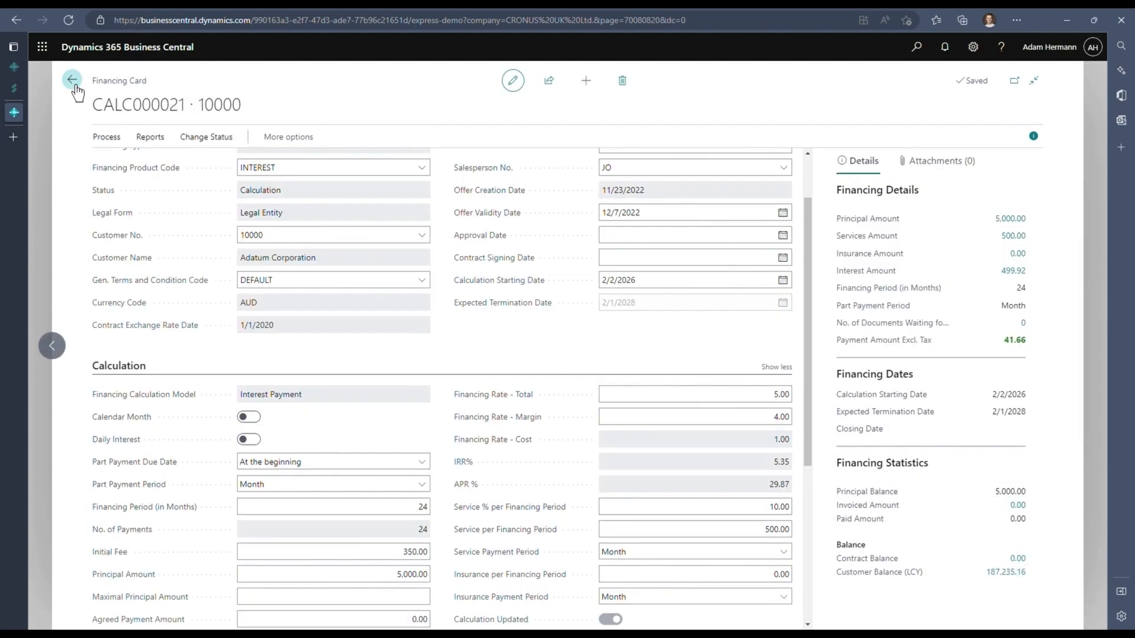
Export the loan's Payment Calendar report as a PDF document and look through the downloaded file
left_click(165, 147)
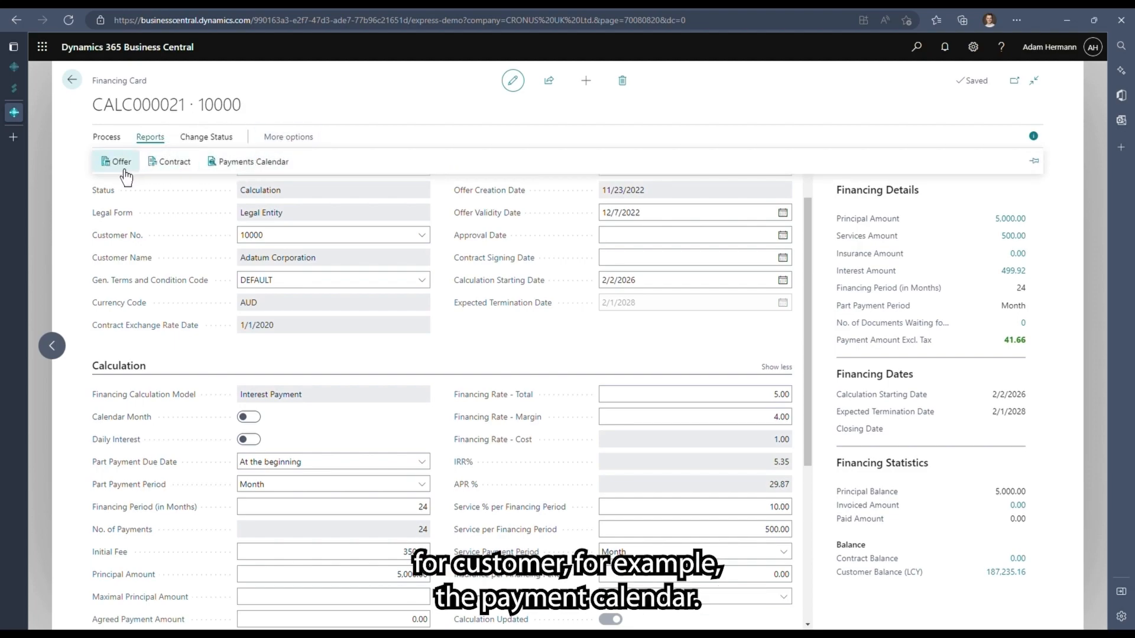
left_click(219, 167)
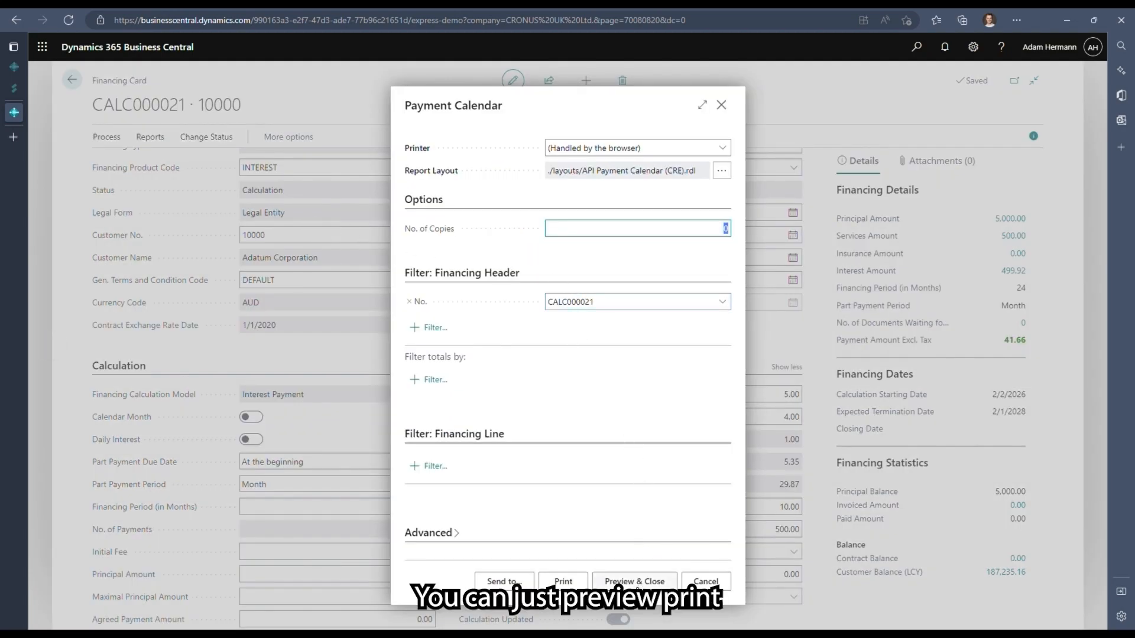
left_click(517, 580)
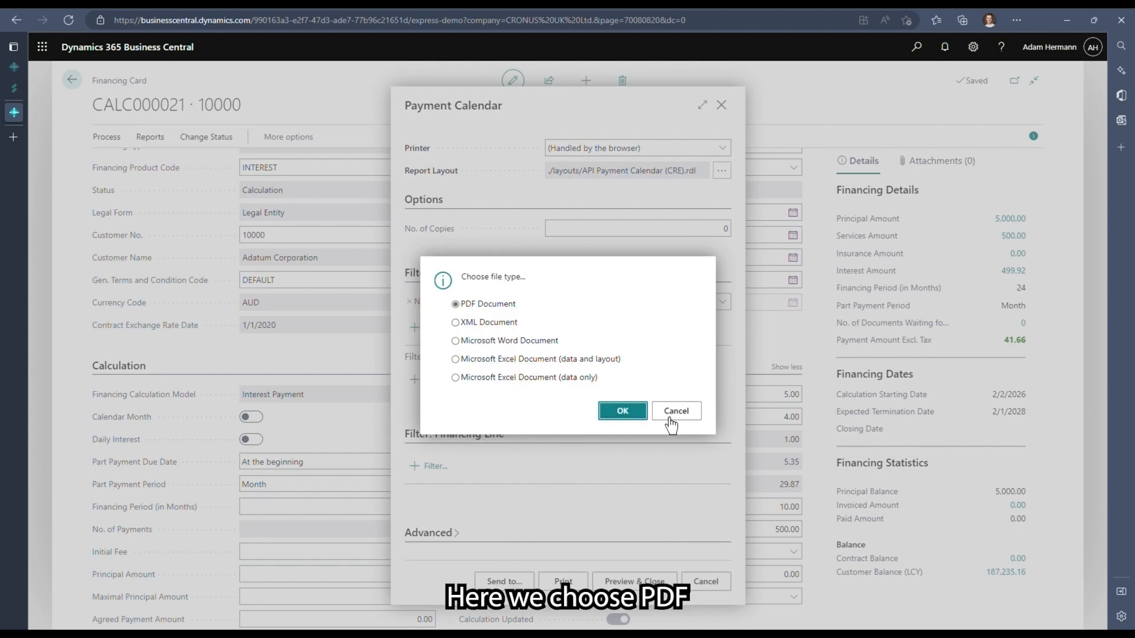
left_click(643, 424)
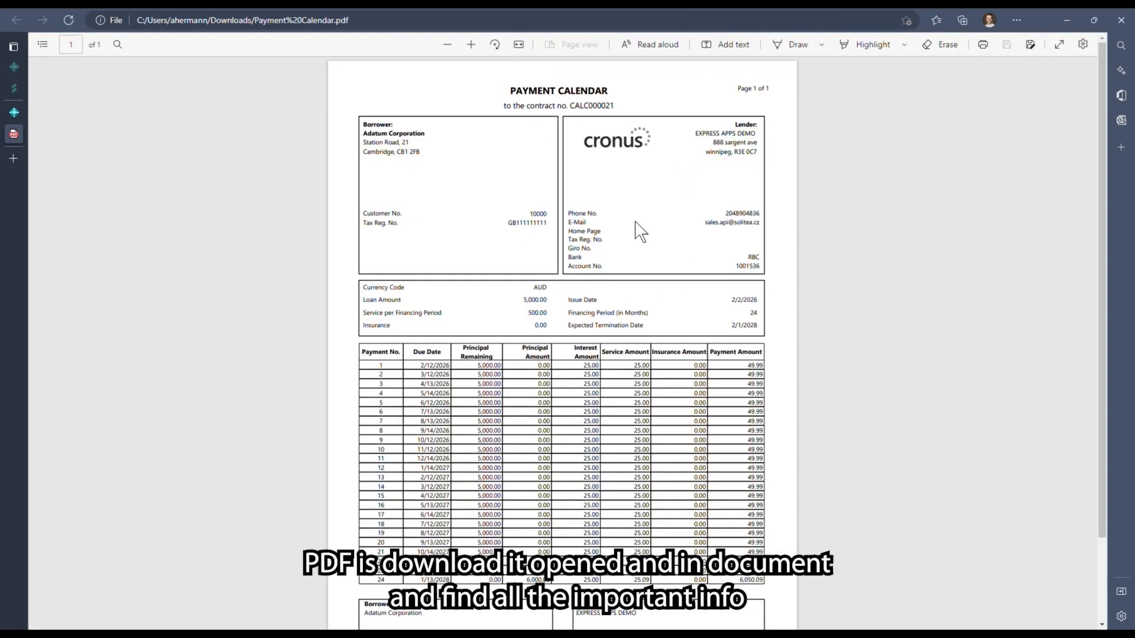
scroll(641, 232, "down", 3)
scroll(587, 275, "up", 3)
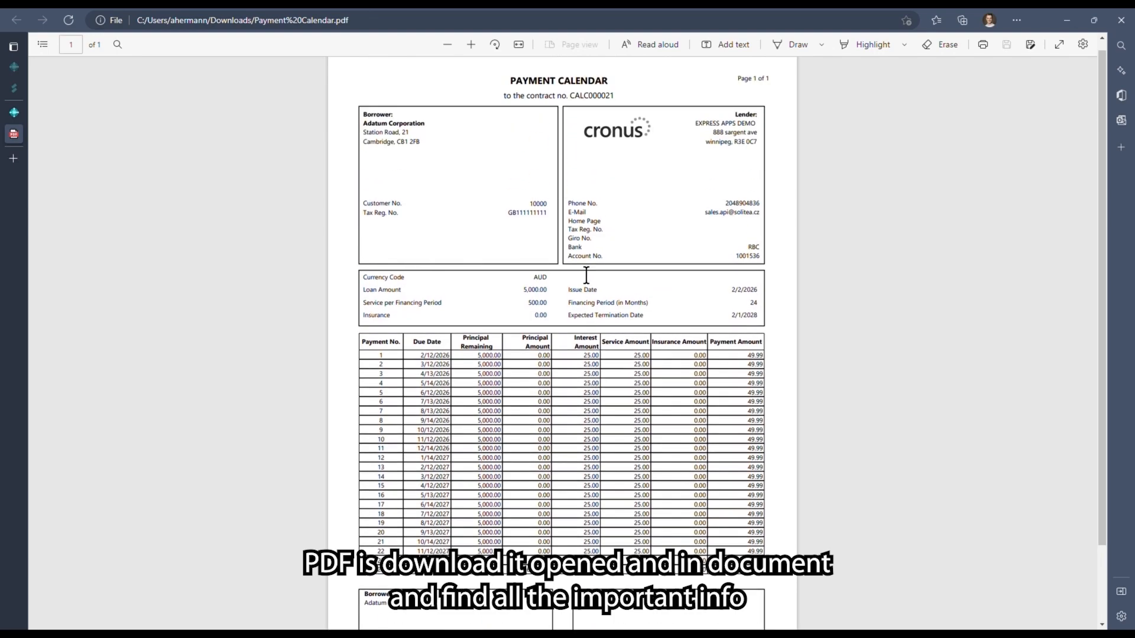